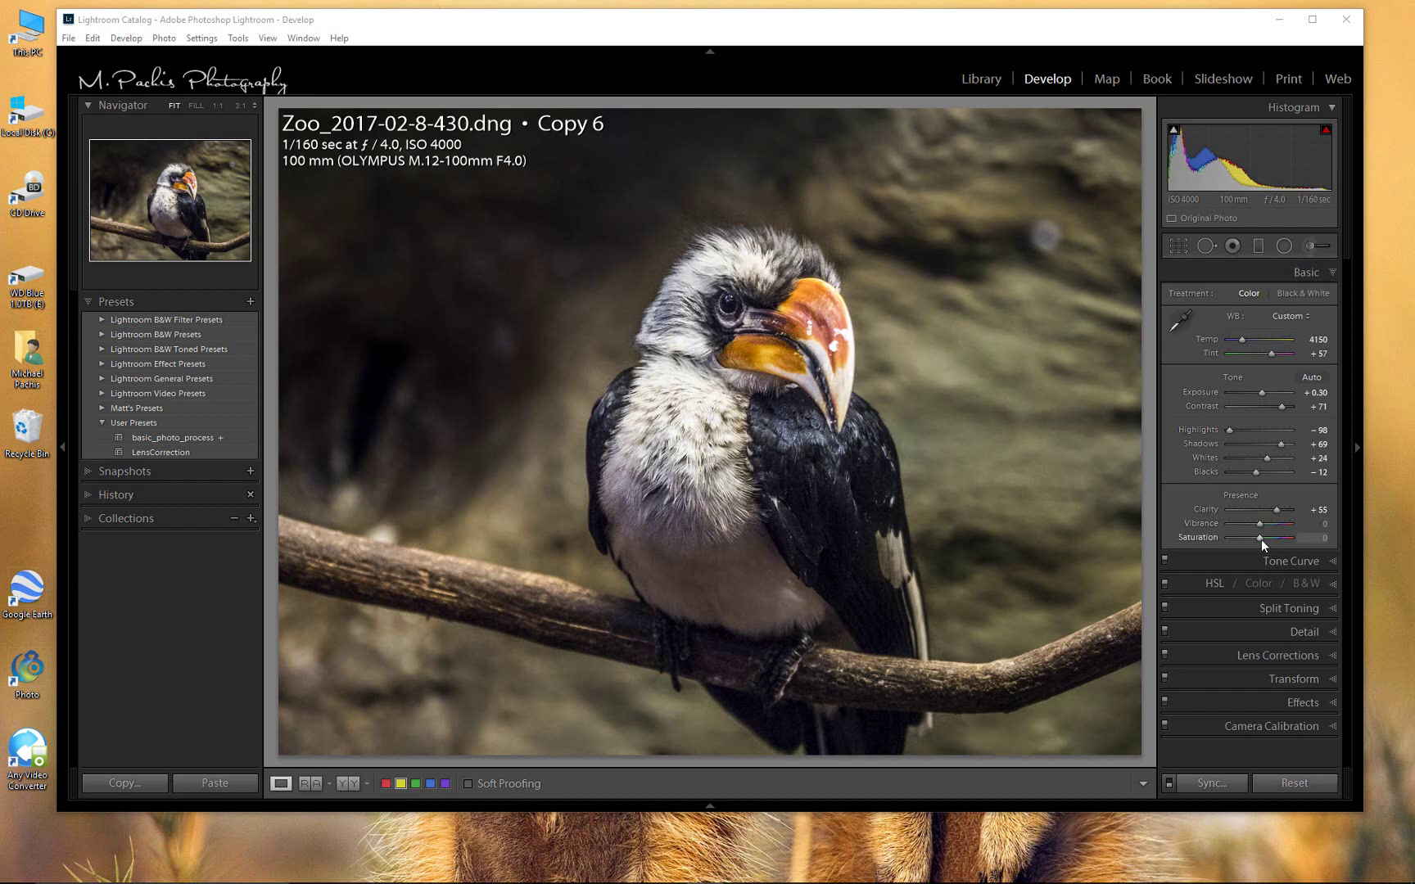
Try Saturation at +71 and reset it, and give the hornbill photo a small positive Vibrance boost instead
{"action": "left_click_drag", "start_coordinate": [1260, 539], "coordinate": [1281, 539]}
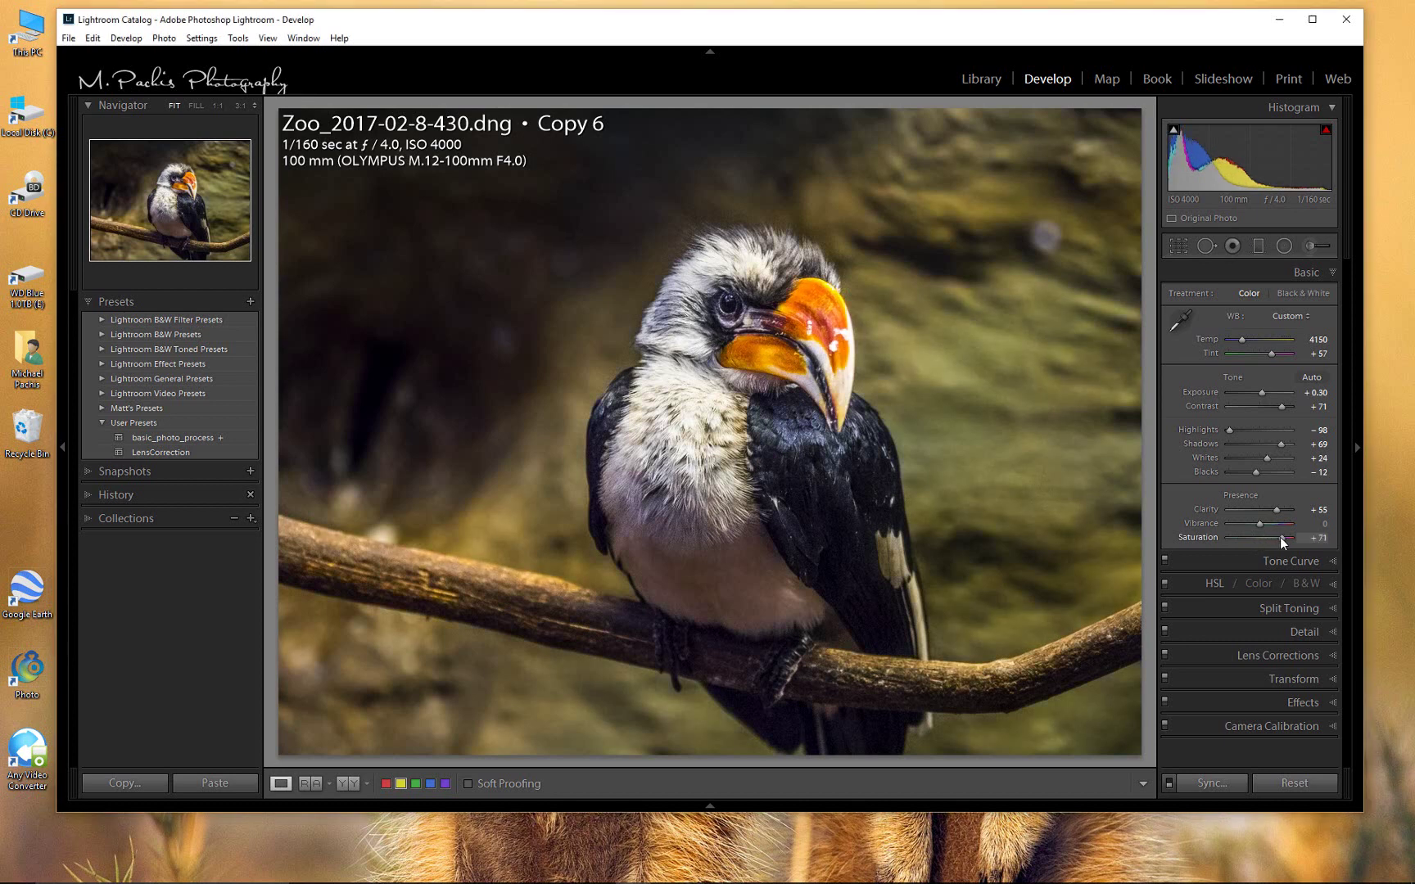
{"action": "double_click", "coordinate": [1194, 537]}
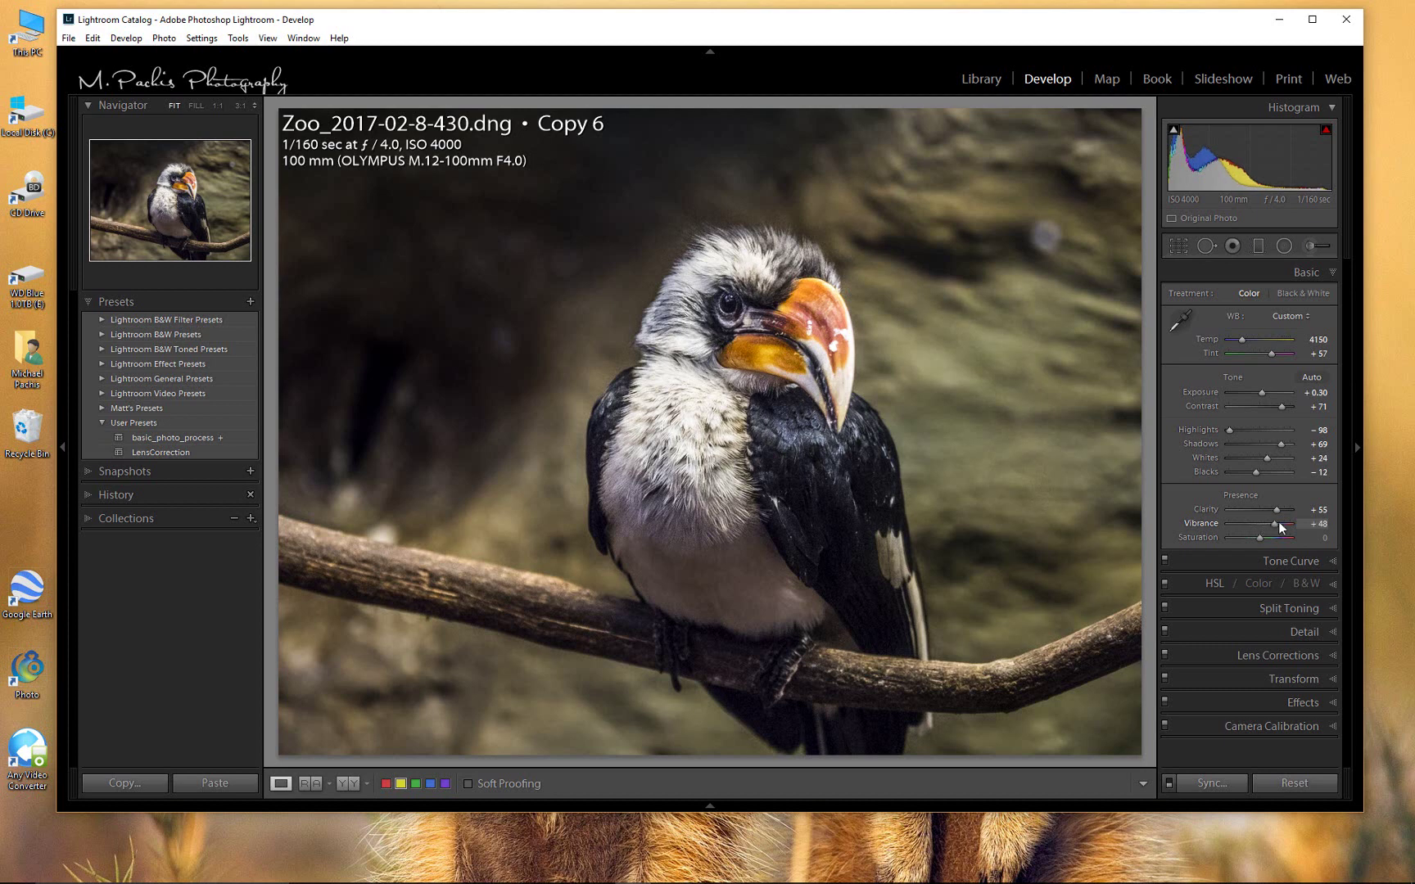
{"action": "left_click_drag", "start_coordinate": [1278, 522], "coordinate": [1264, 519]}
{"action": "left_click", "coordinate": [1332, 273]}
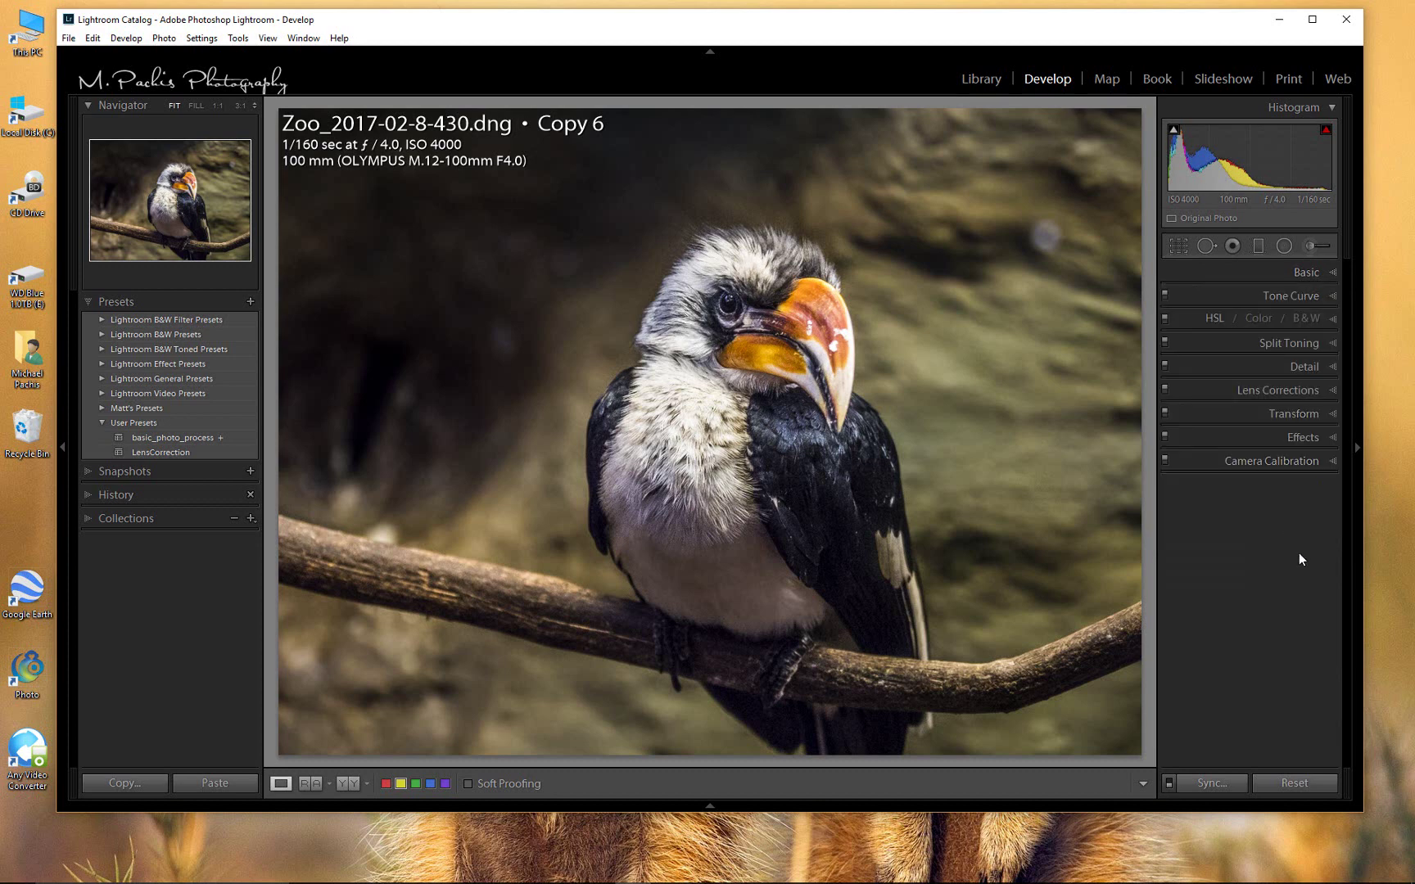
Set the sharpening Masking to 94 while previewing the edge mask, leaving the sharpening Amount at its default
{"action": "left_click", "coordinate": [1336, 369]}
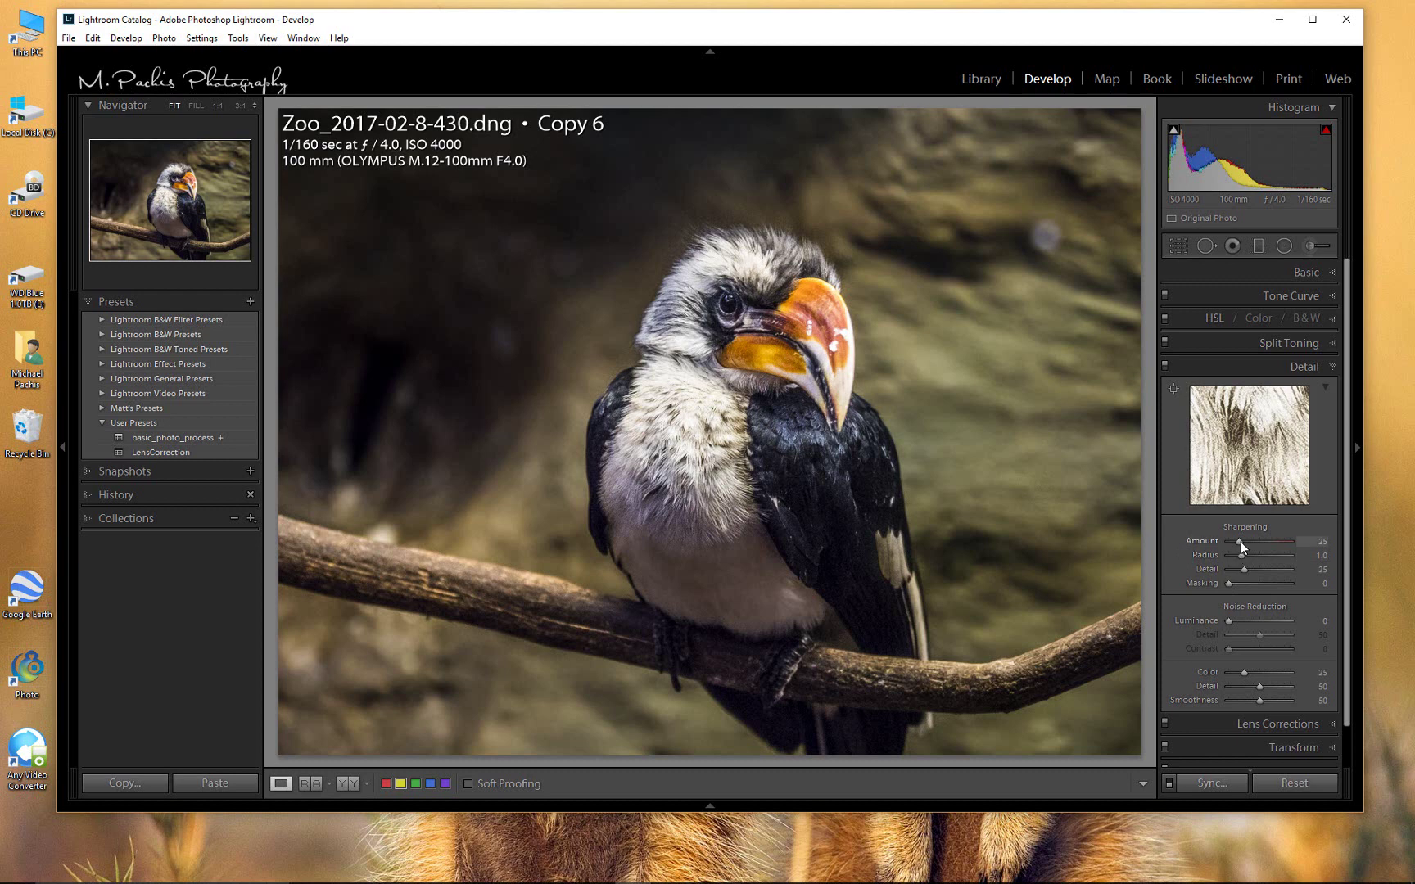
{"action": "left_click_drag", "start_coordinate": [1244, 543], "coordinate": [1255, 540]}
{"action": "double_click", "coordinate": [1210, 538]}
{"action": "key", "text": "alt"}
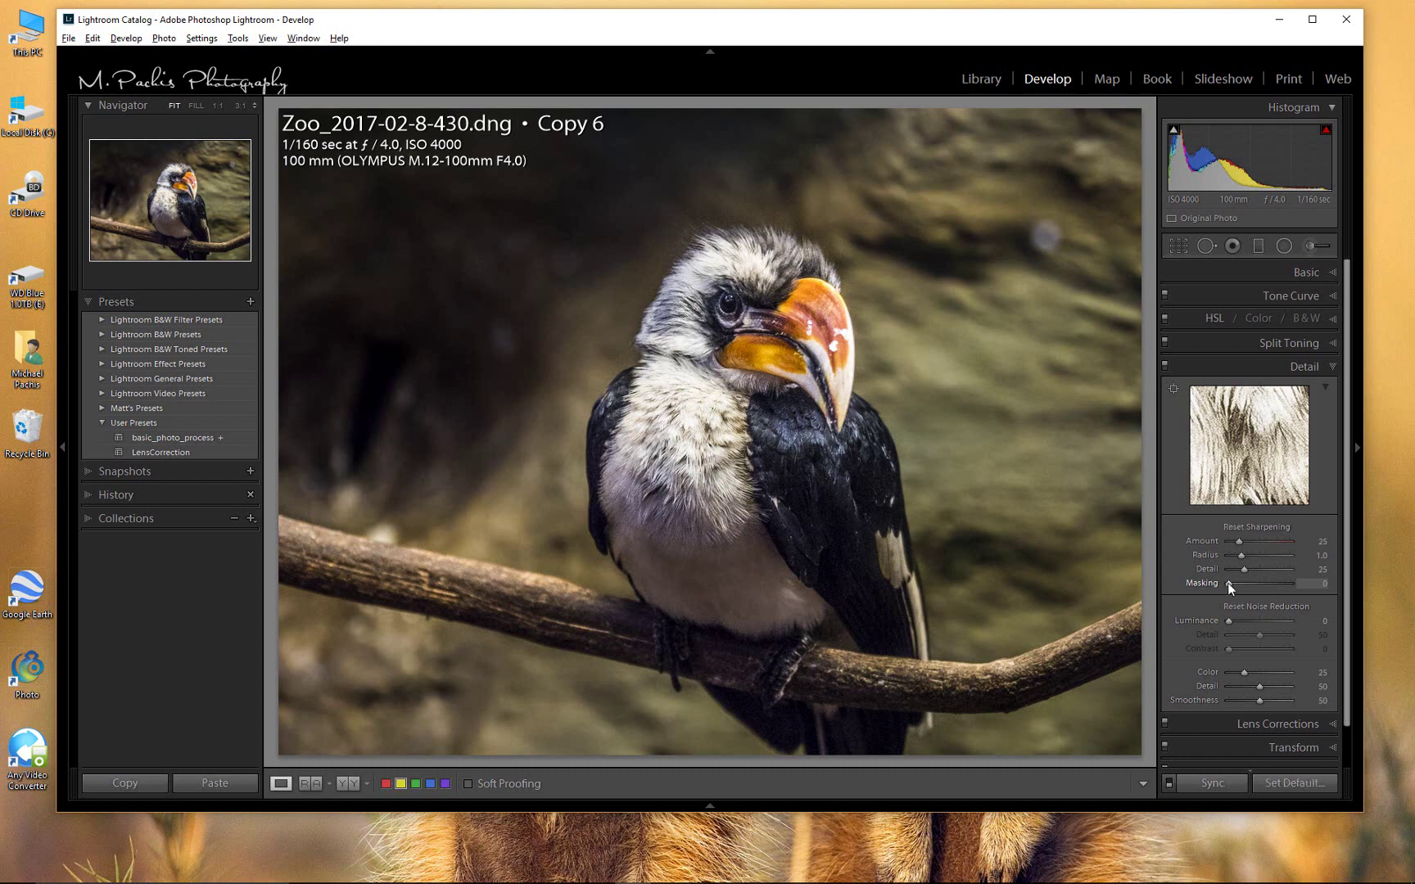
{"action": "left_click", "coordinate": [1227, 582], "text": "alt"}
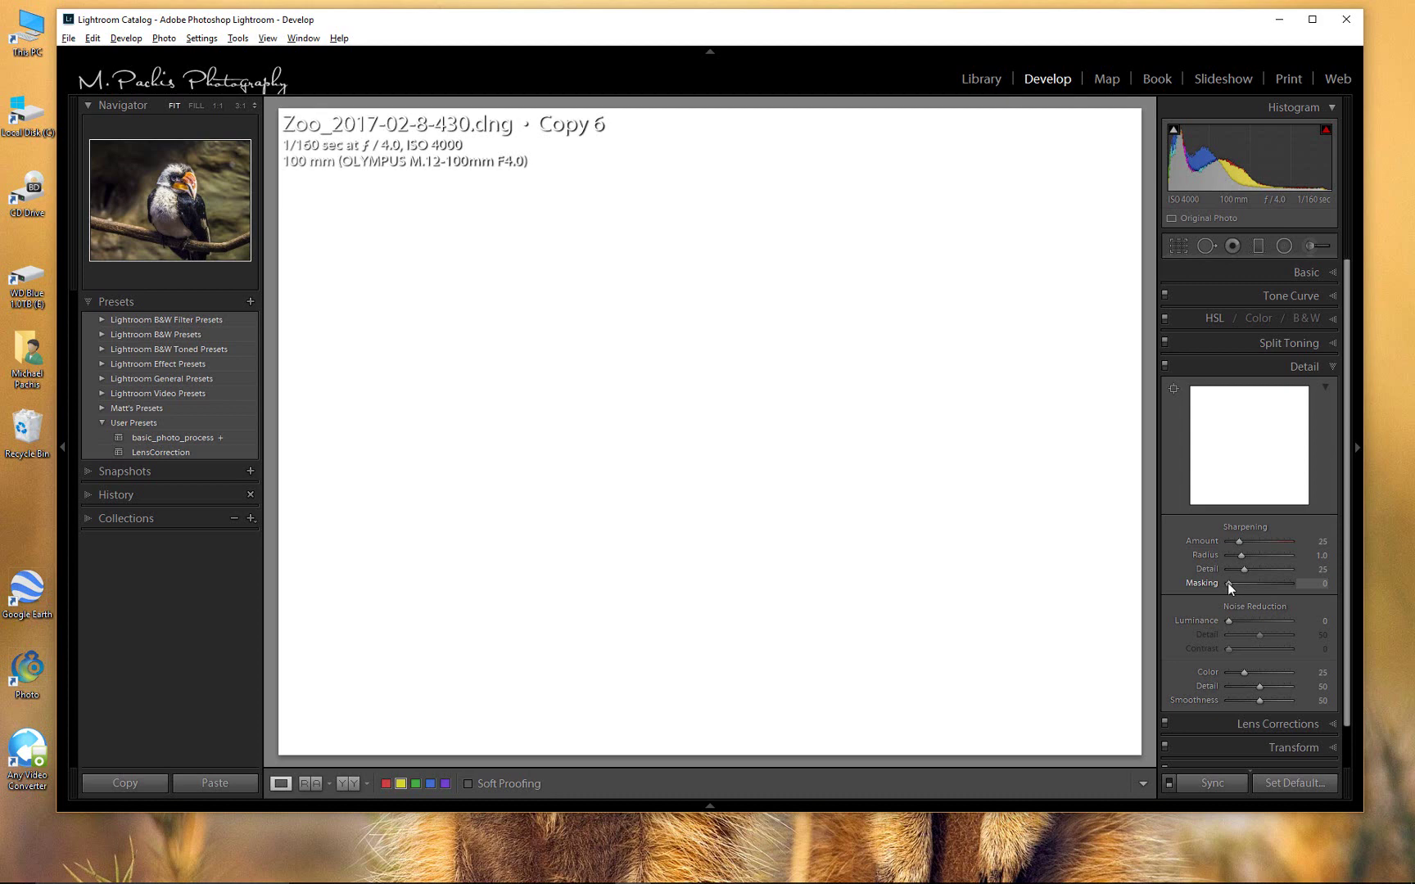
{"action": "left_click_drag", "start_coordinate": [1227, 582], "coordinate": [1286, 575]}
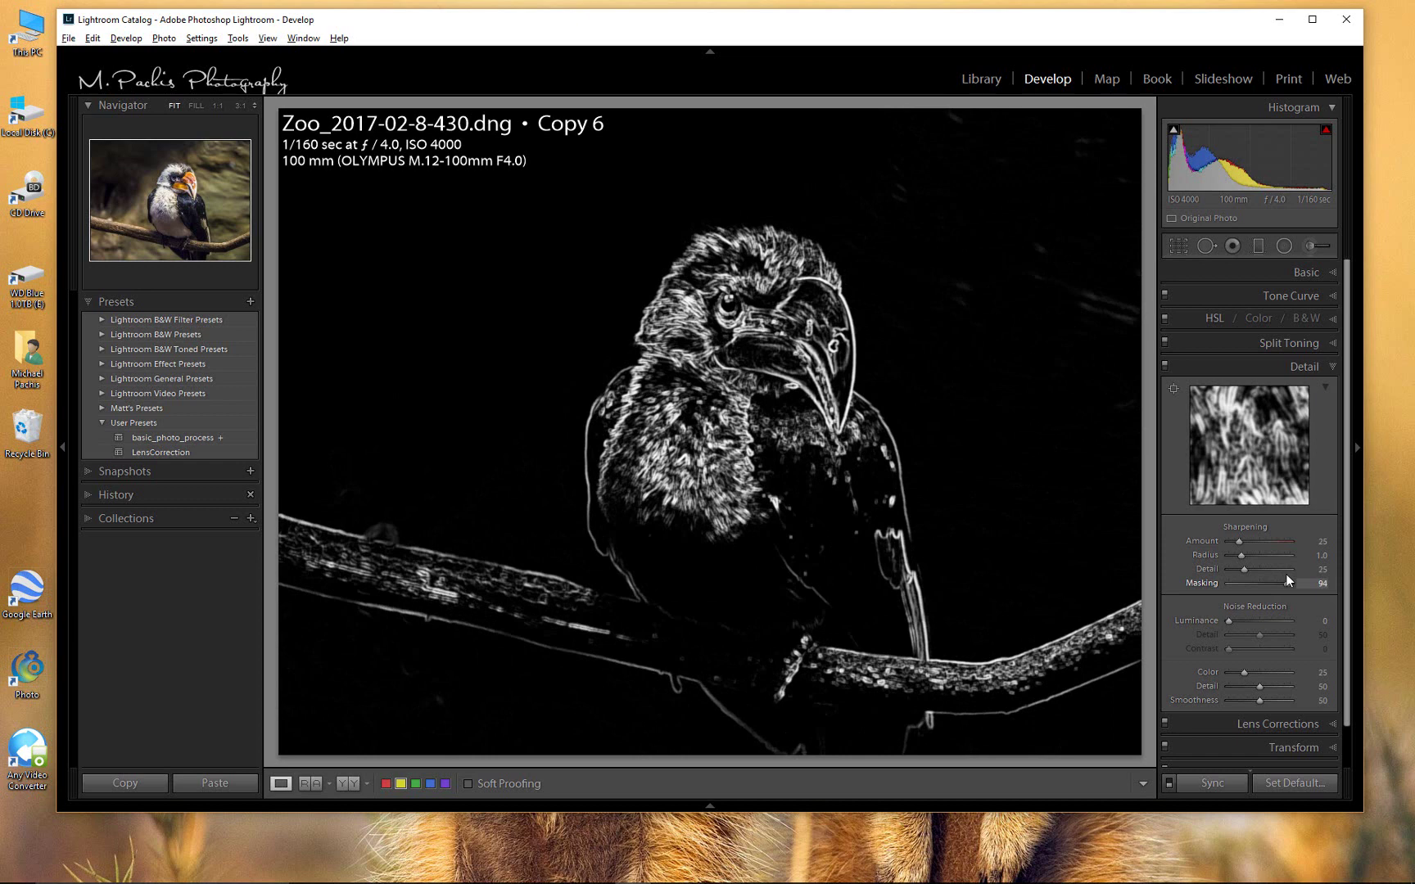
{"action": "left_click_drag", "start_coordinate": [1287, 576], "coordinate": [1285, 573]}
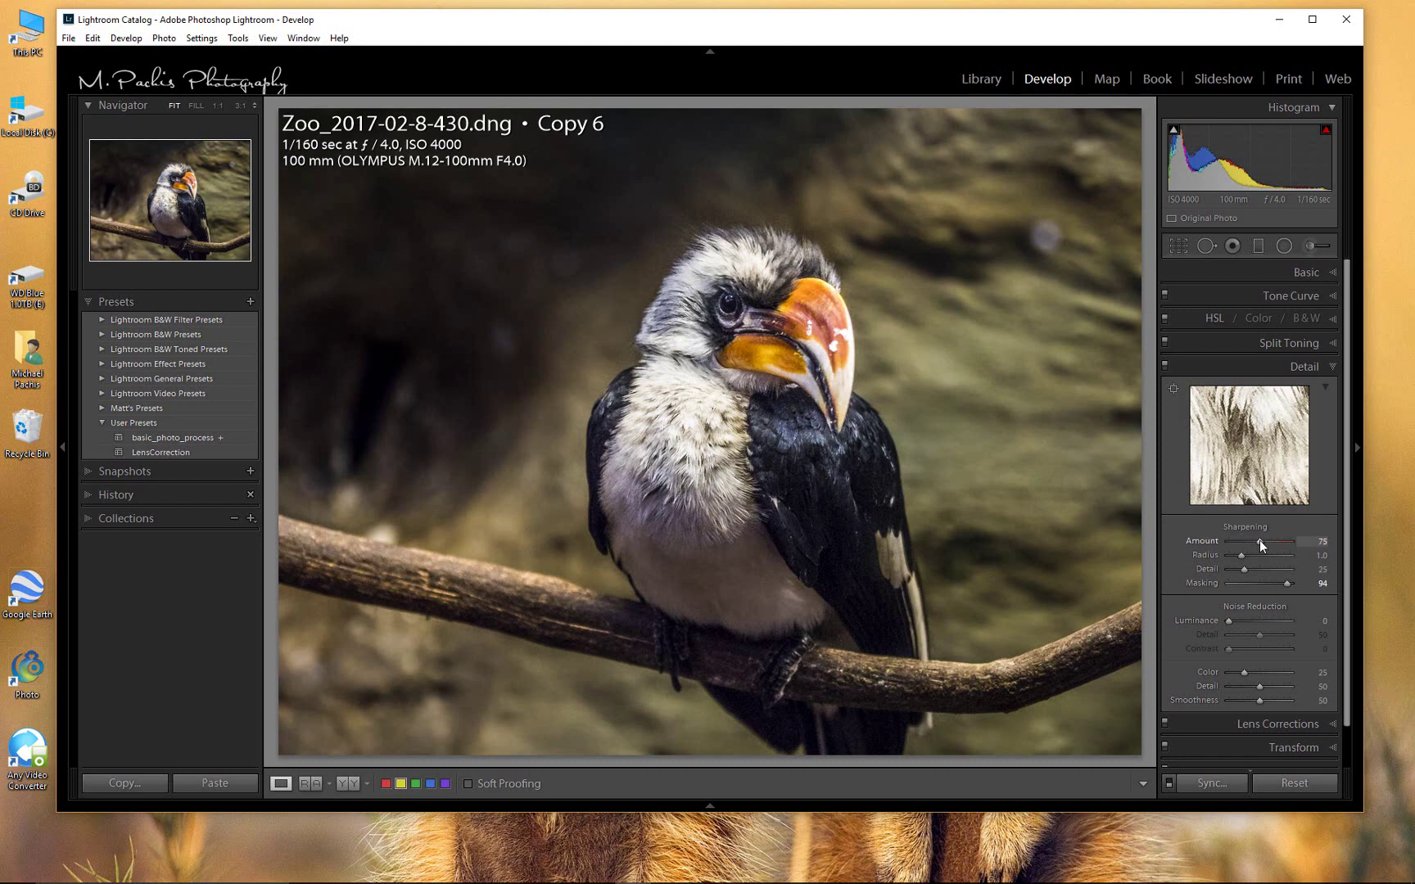
Set the sharpening Amount to 36, judging the bird's feathers at 1:1 magnification before returning to the fitted view
{"action": "left_click", "coordinate": [217, 105]}
{"action": "left_click_drag", "start_coordinate": [683, 173], "coordinate": [616, 433]}
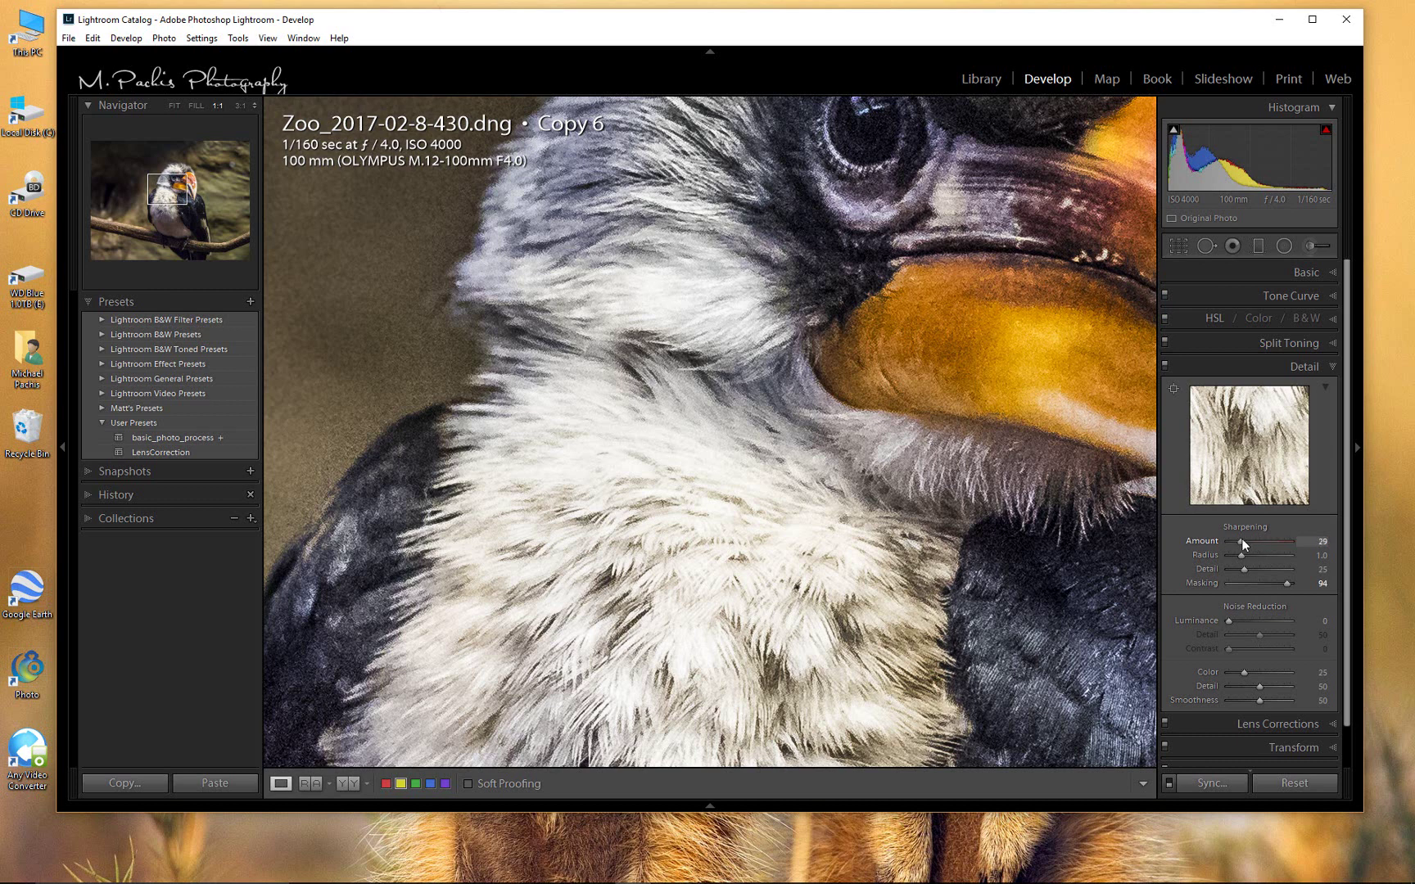
{"action": "left_click_drag", "start_coordinate": [1242, 539], "coordinate": [1235, 542]}
{"action": "left_click", "coordinate": [174, 106]}
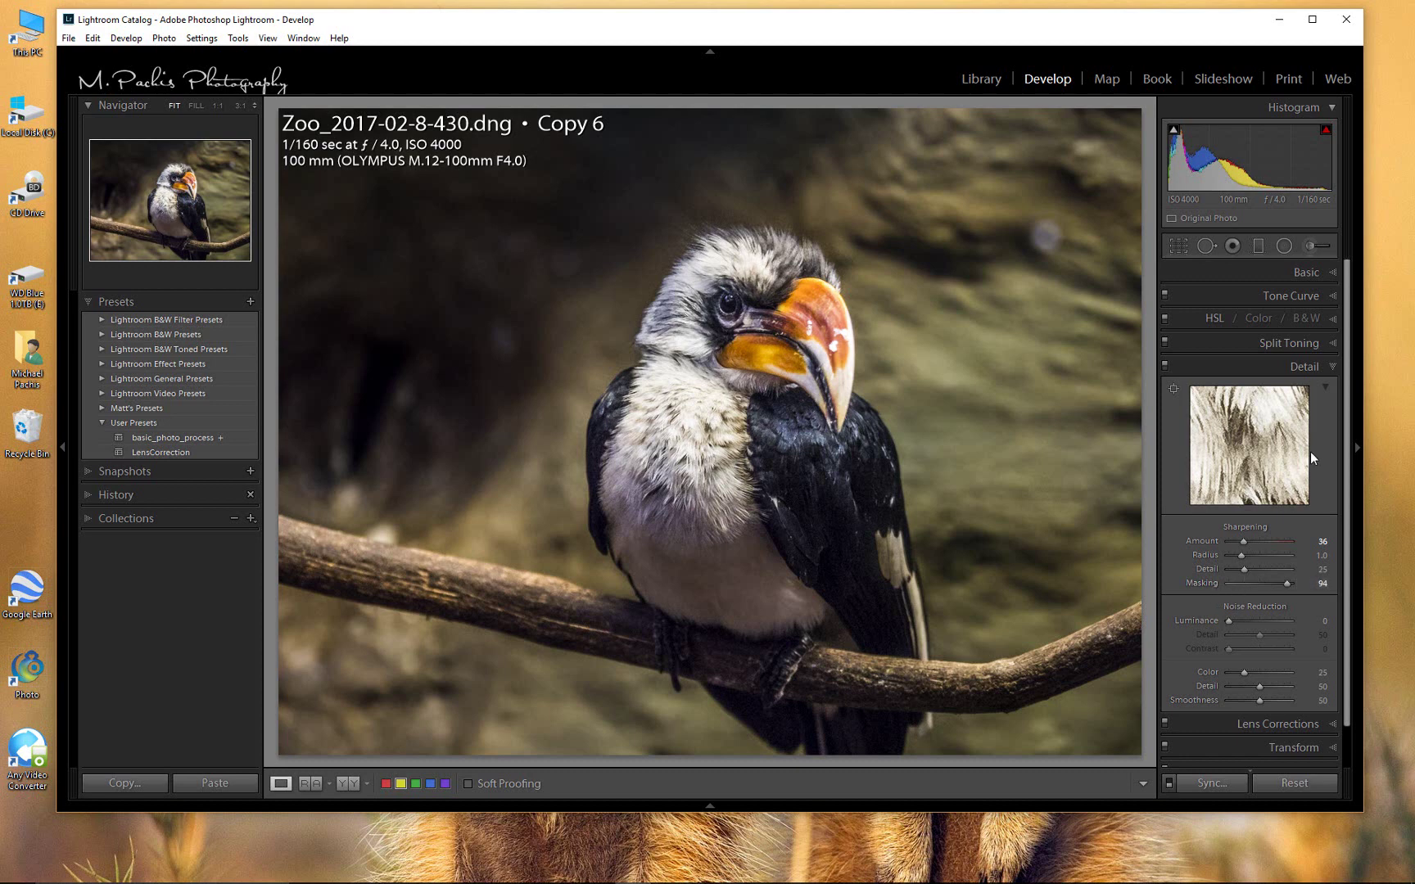
{"action": "left_click", "coordinate": [1332, 366]}
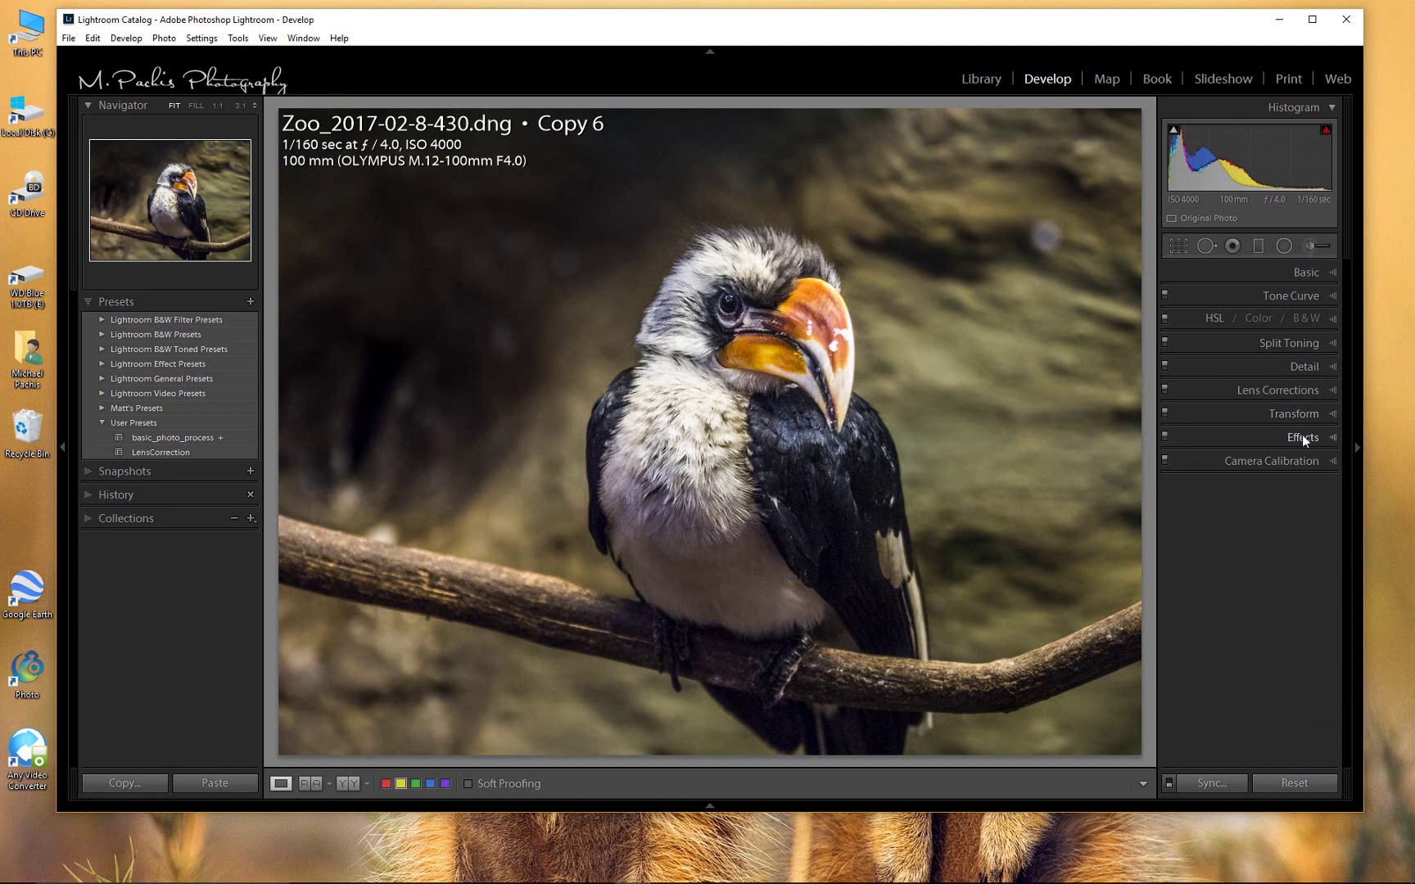
Add a Highlight Priority post-crop vignette with an Amount of -10 and compare the photo with the effect off and on
{"action": "left_click", "coordinate": [1332, 438]}
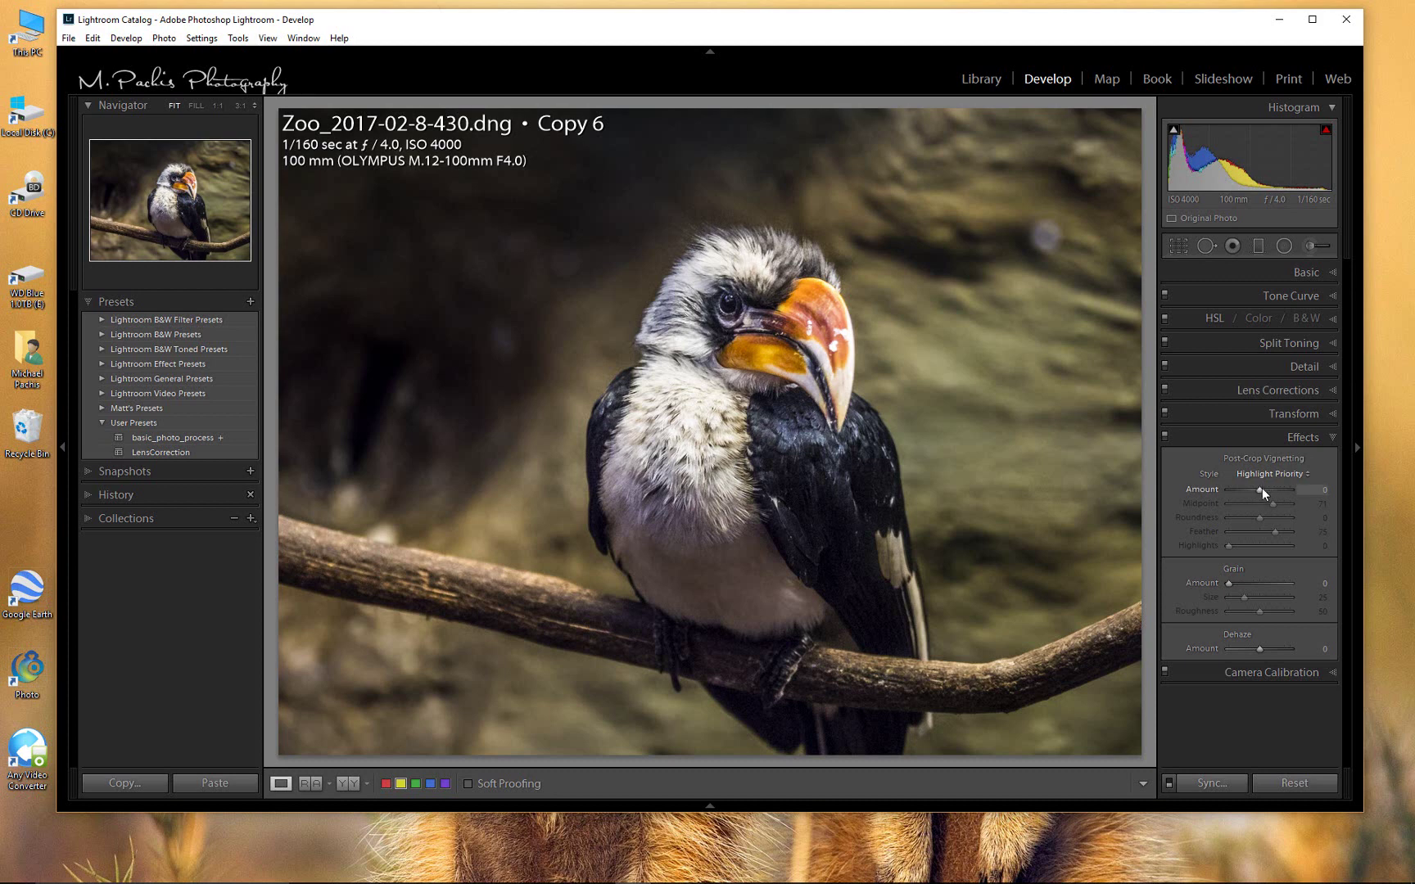
{"action": "mouse_move", "coordinate": [1261, 488]}
{"action": "left_mouse_down"}
{"action": "mouse_move", "coordinate": [1273, 487]}
{"action": "mouse_move", "coordinate": [1201, 486]}
{"action": "mouse_move", "coordinate": [1256, 490]}
{"action": "left_mouse_up"}
{"action": "left_click_drag", "start_coordinate": [1261, 486], "coordinate": [1257, 485]}
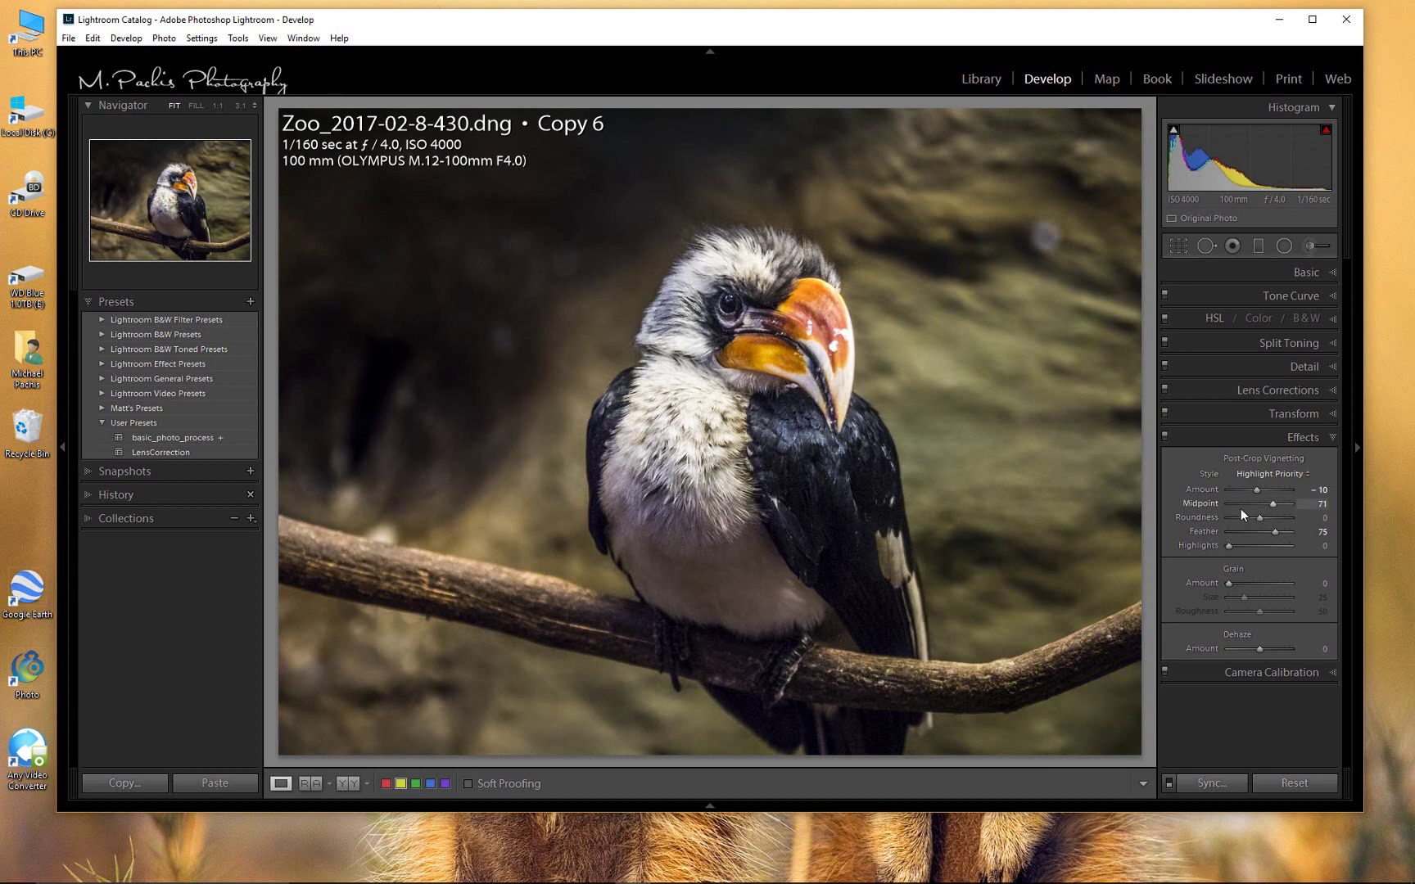
{"action": "left_click", "coordinate": [1165, 437]}
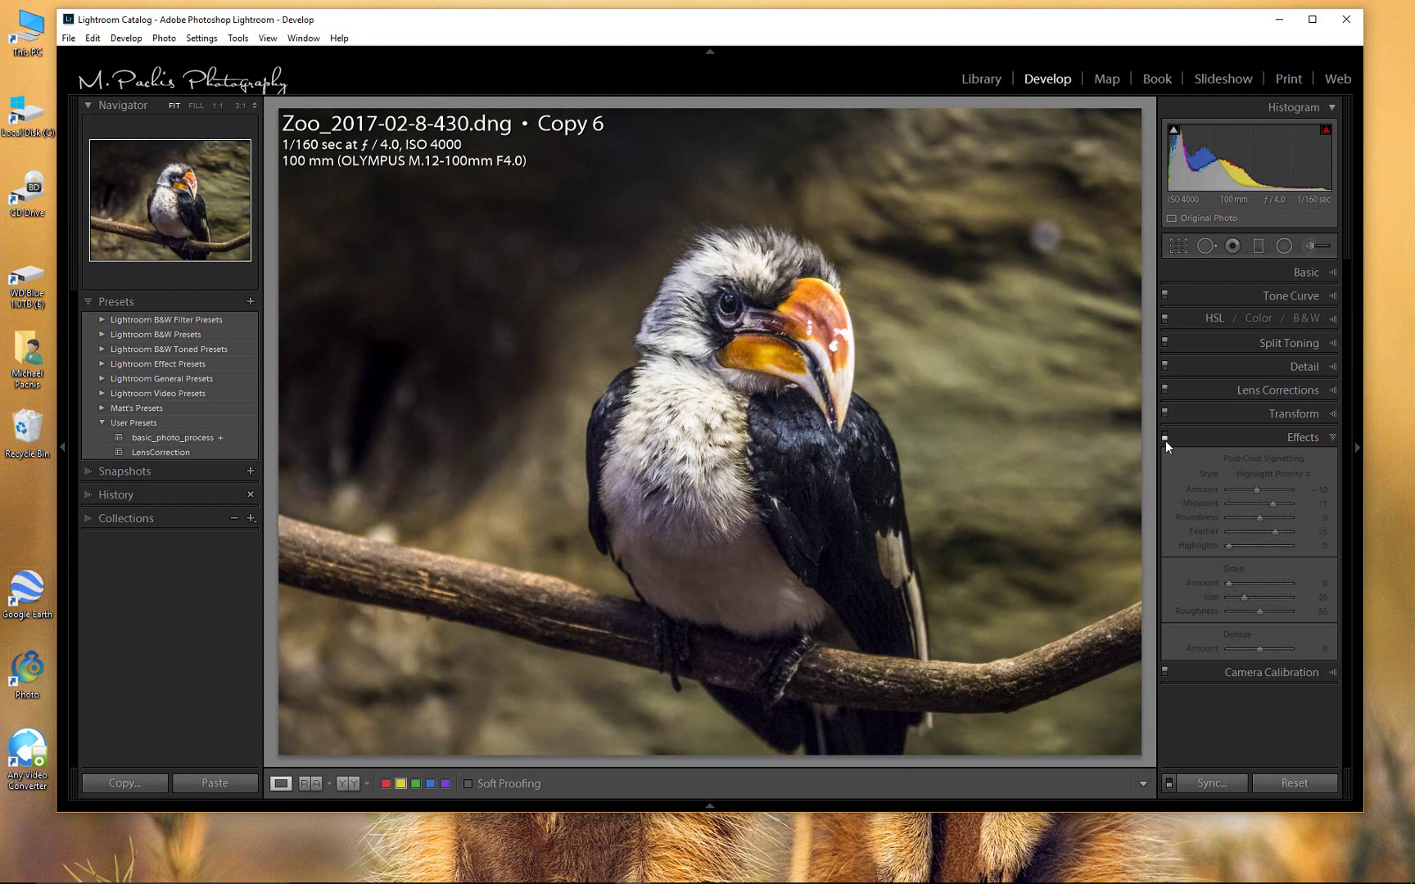
{"action": "left_click", "coordinate": [1163, 434]}
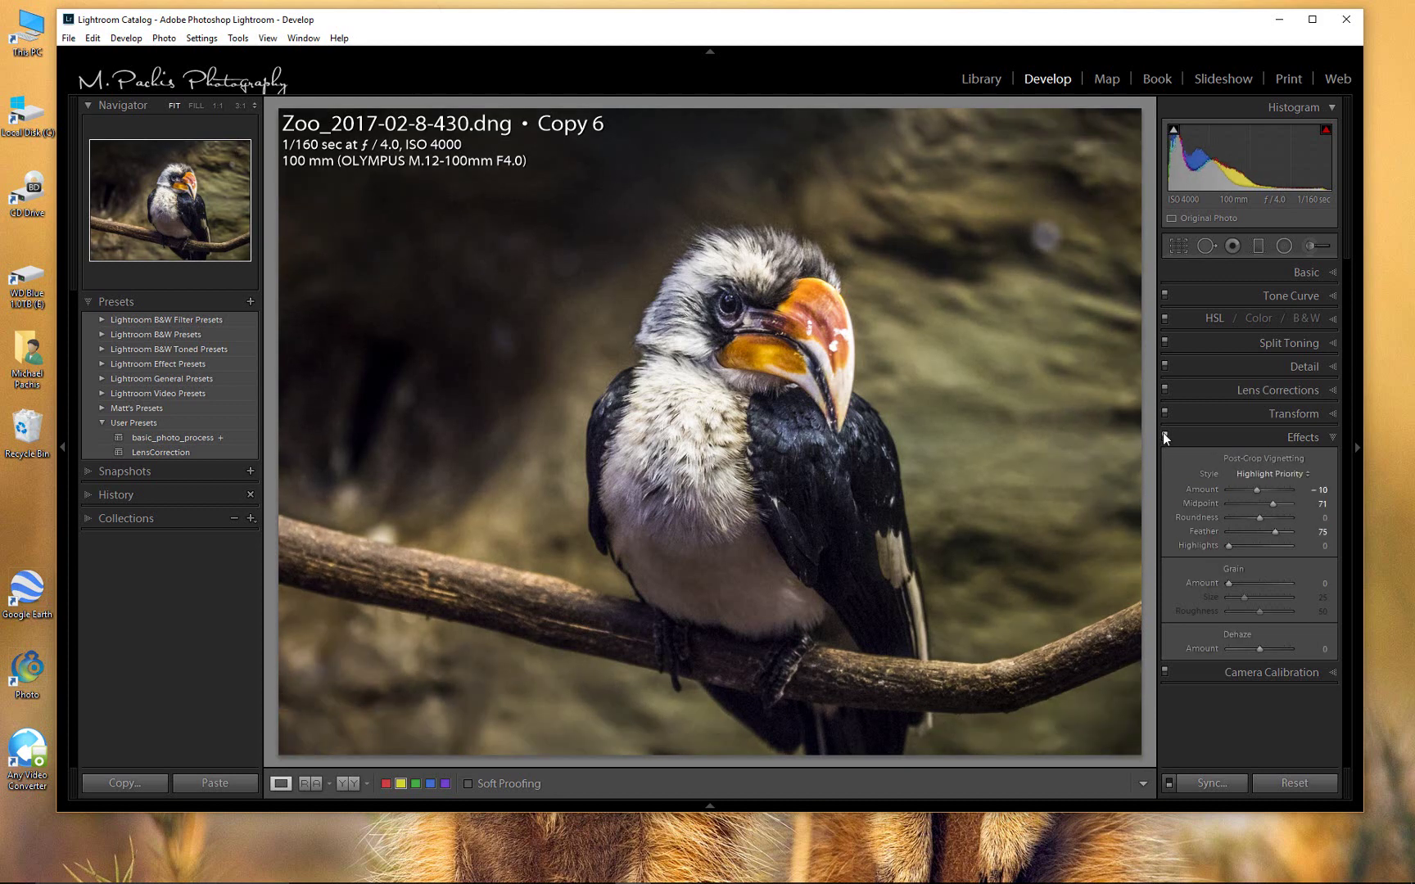
{"action": "left_click", "coordinate": [1166, 441]}
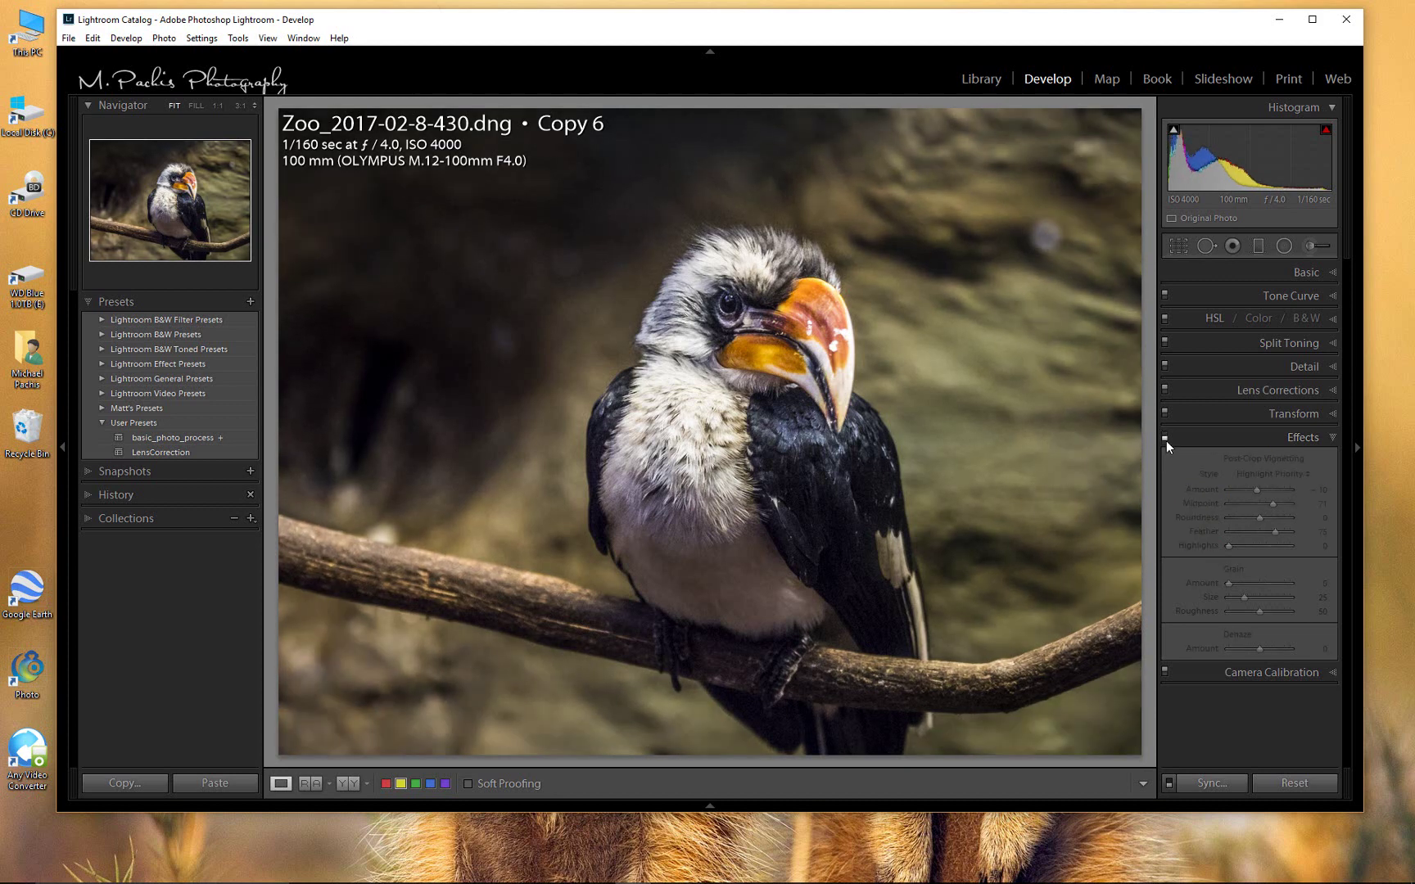
{"action": "left_click", "coordinate": [1164, 431]}
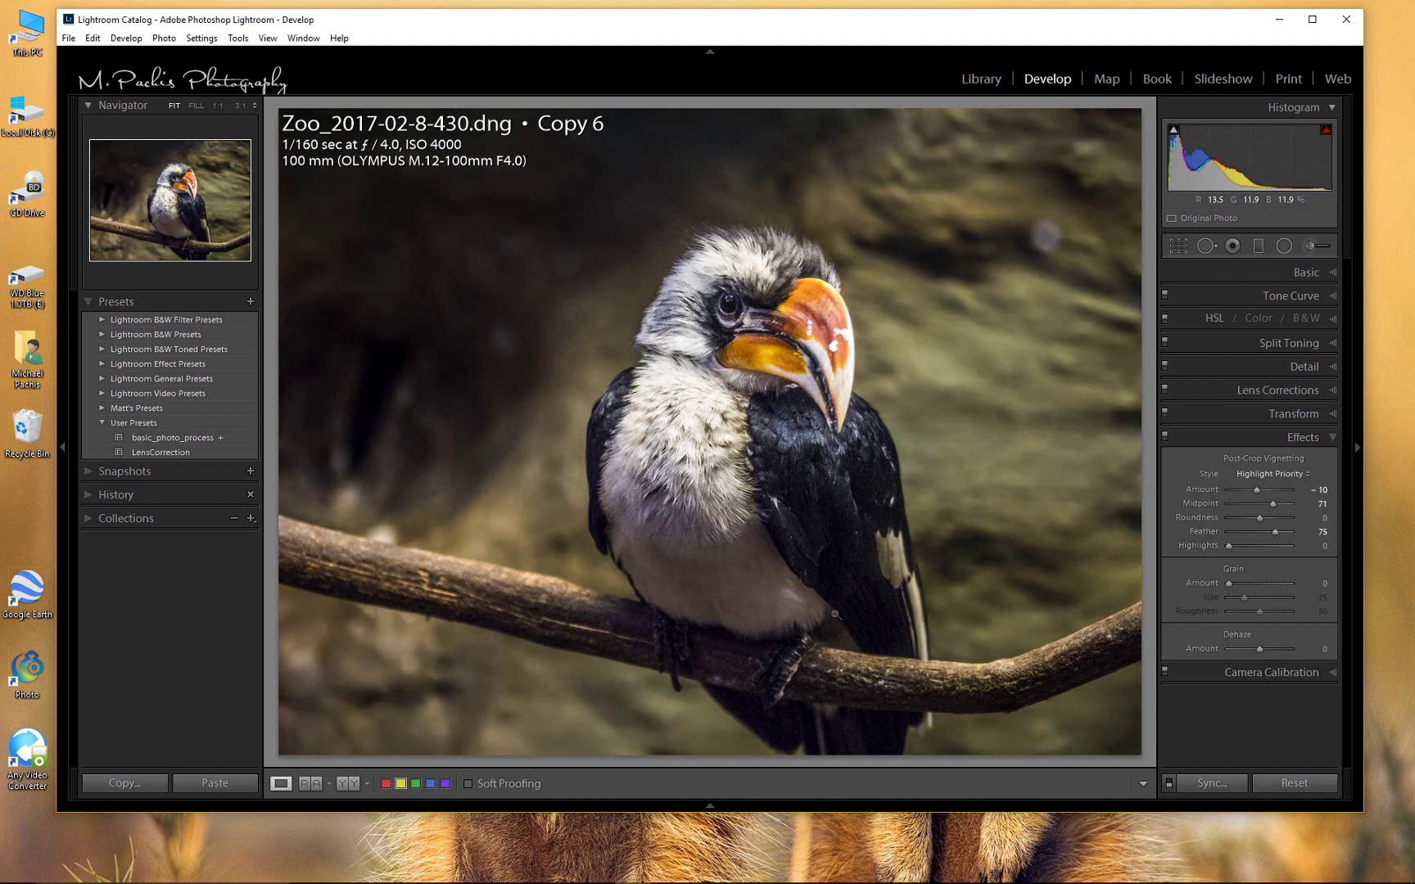
{"action": "left_click", "coordinate": [1334, 437]}
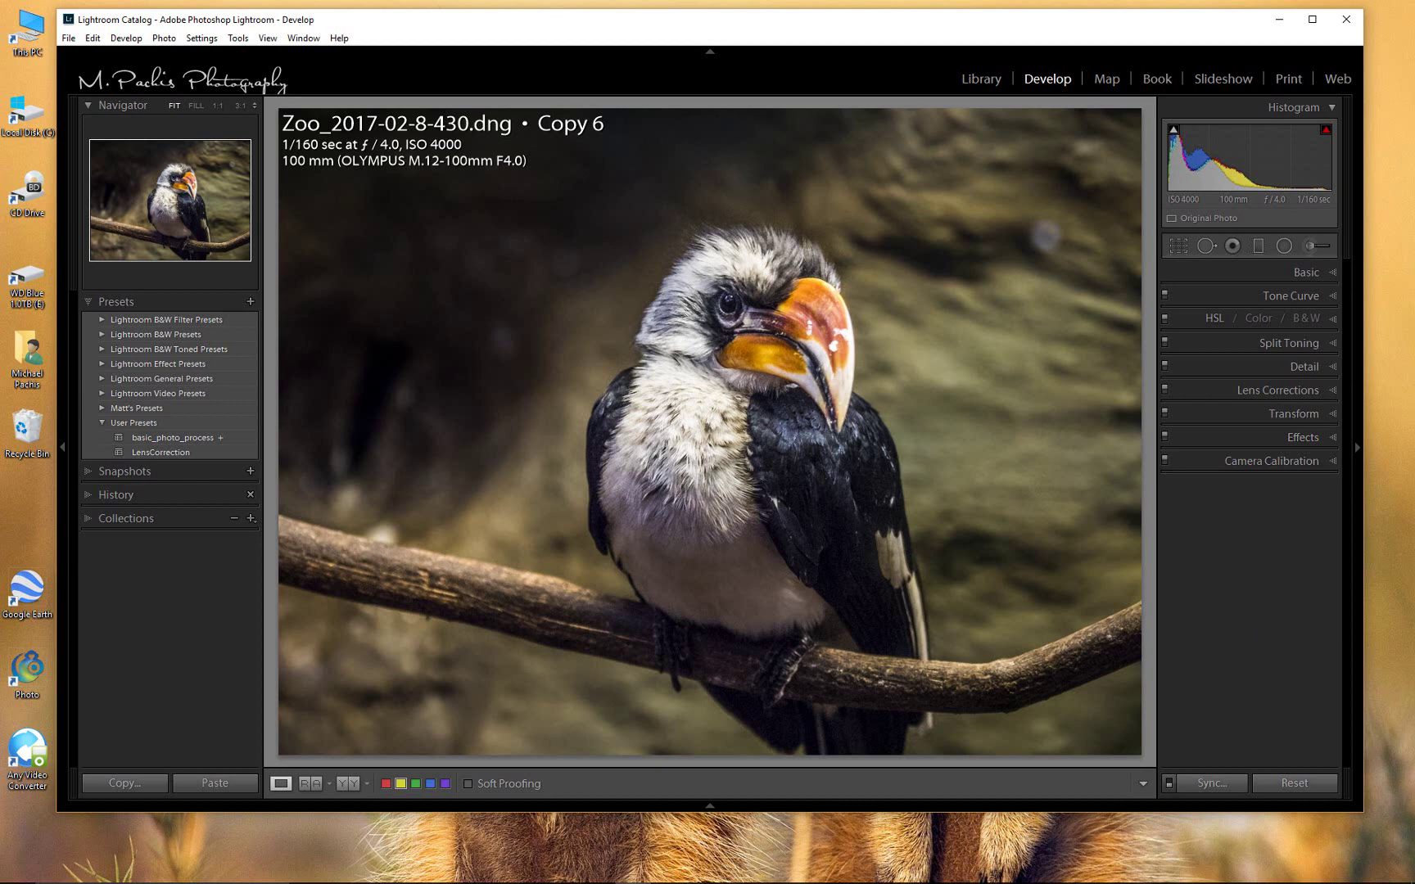
View the unedited original Zoo_2017-02-8-430.dng for comparison and return to the edited Copy 6
{"action": "mouse_move", "coordinate": [1234, 871]}
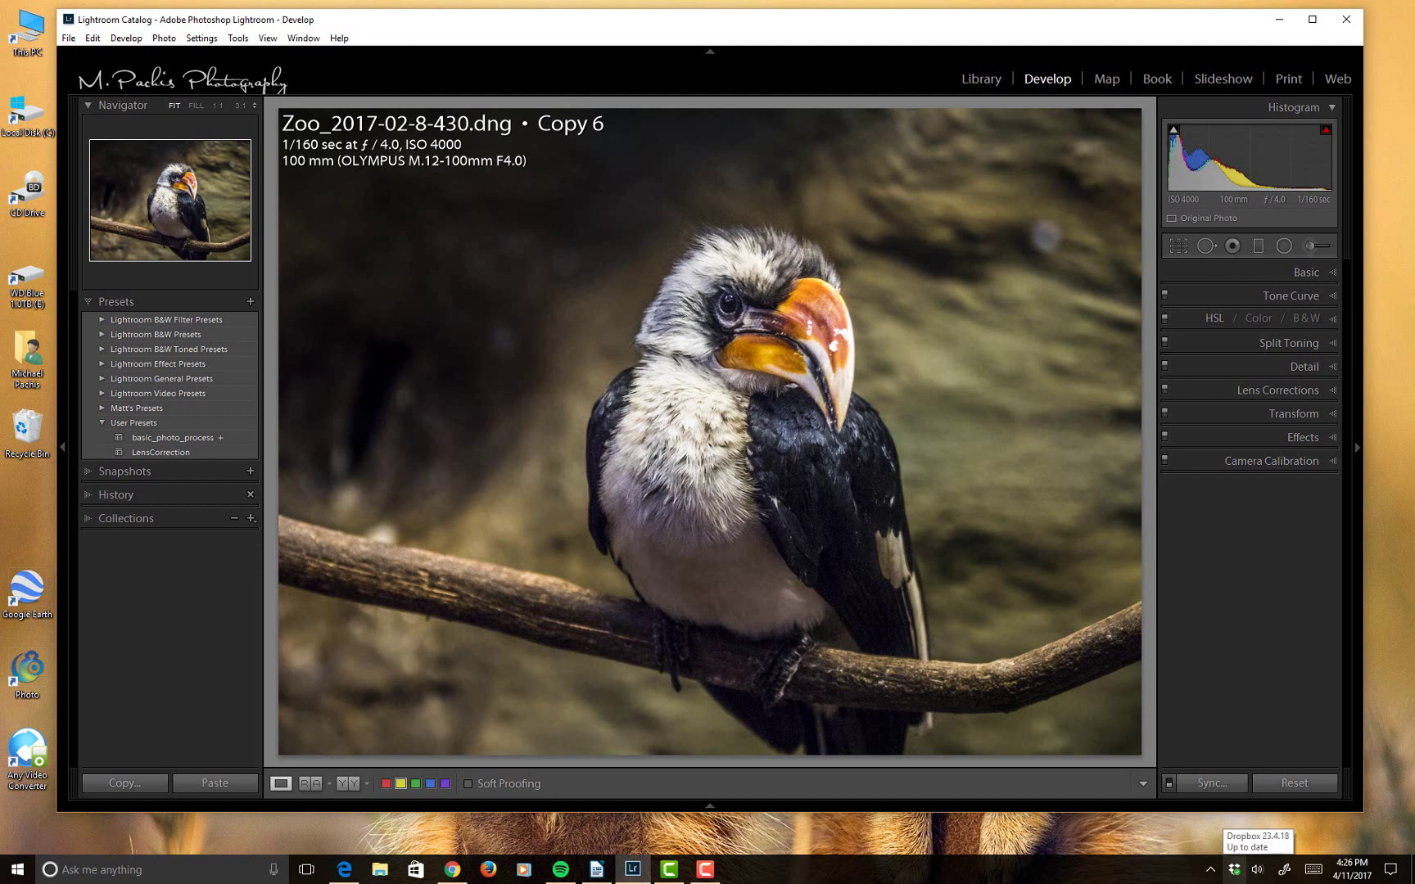
{"action": "key", "text": "Left"}
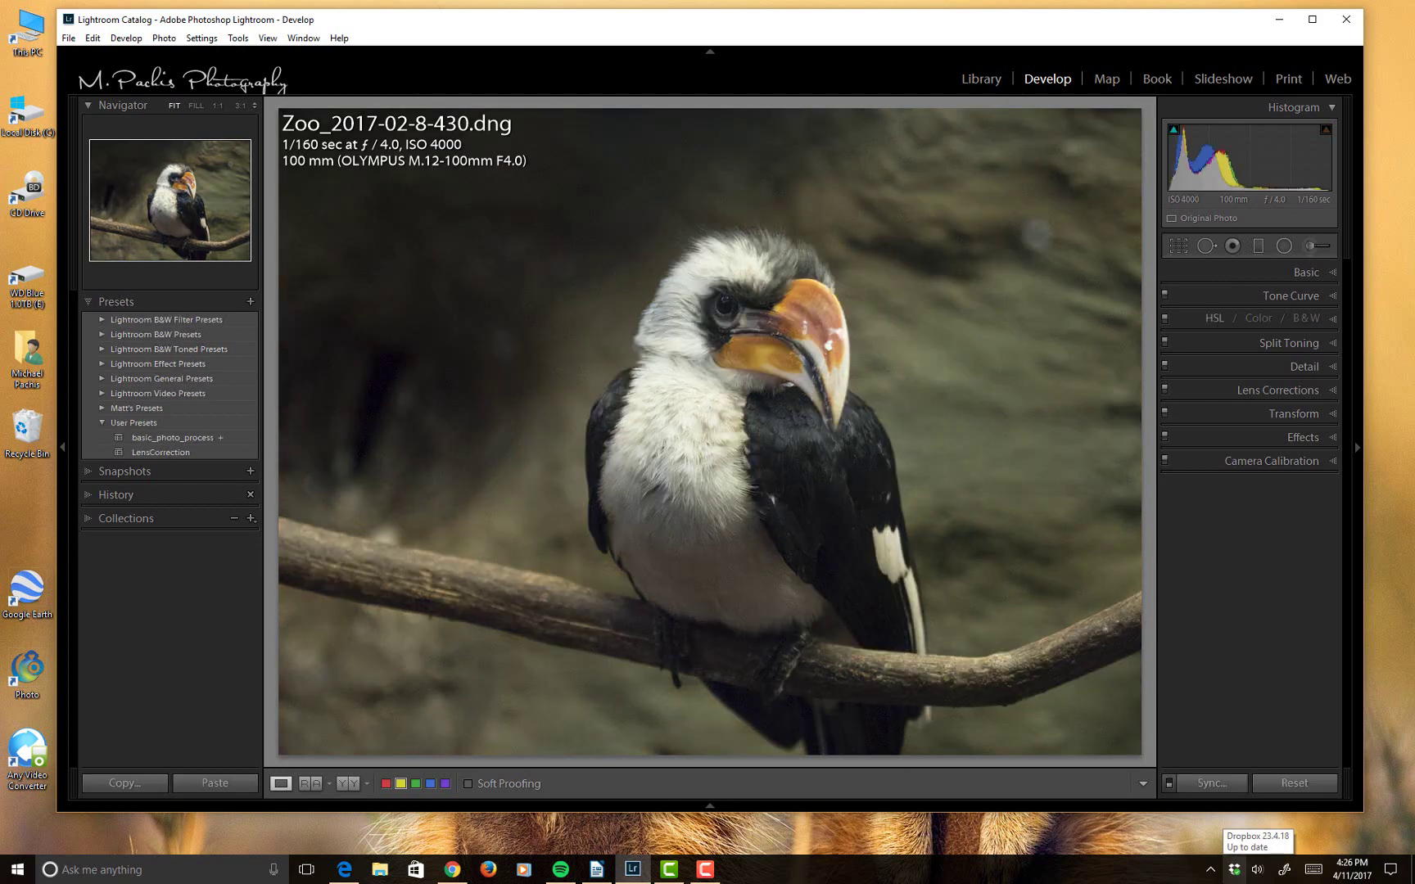
{"action": "key", "text": "Right"}
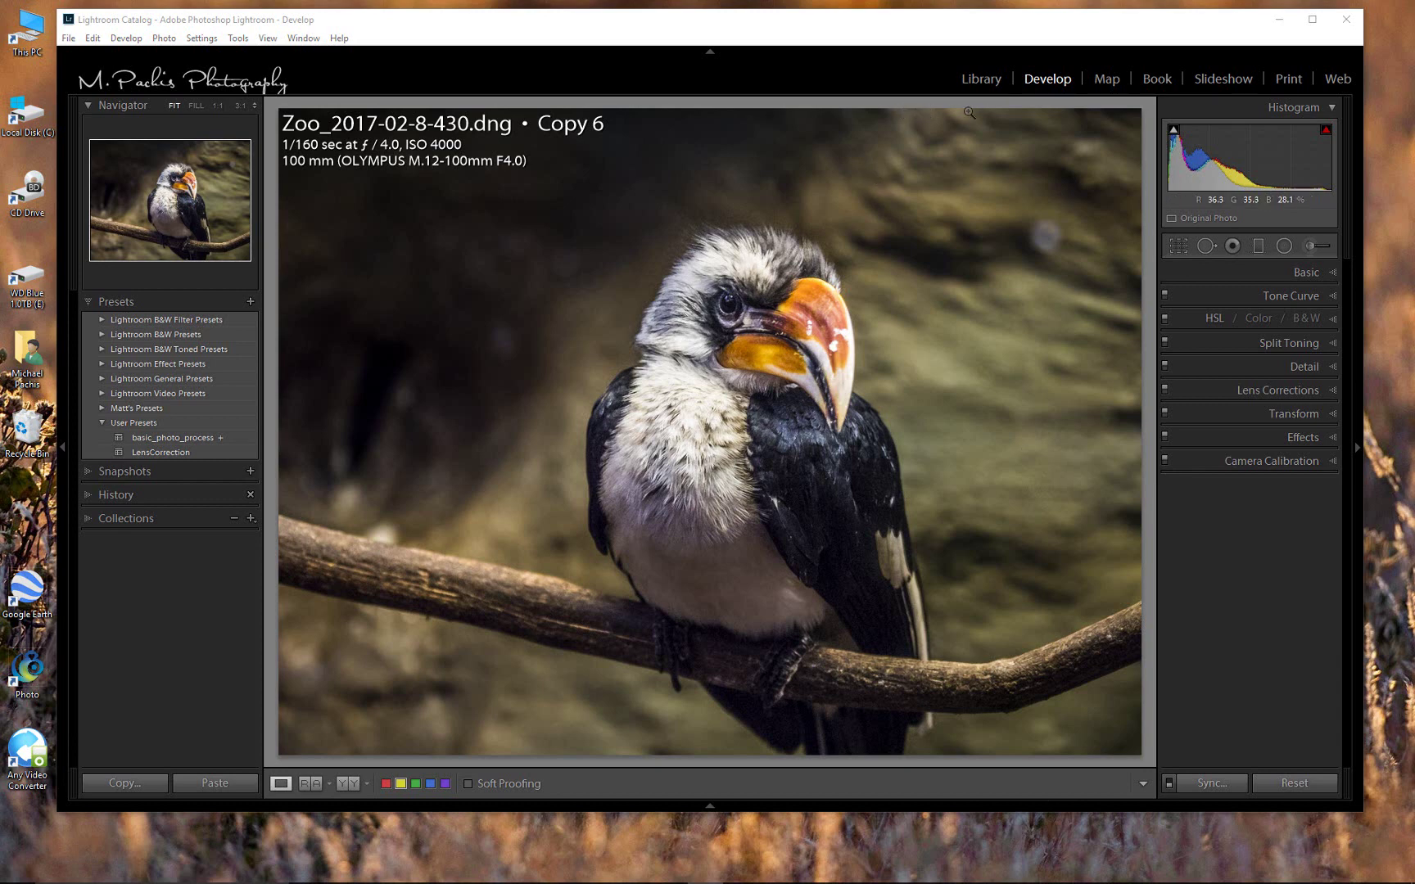
Compare the edited copy and the original side by side in the Library with the side panels hidden, and make the original the Select photo
{"action": "left_click", "coordinate": [980, 79]}
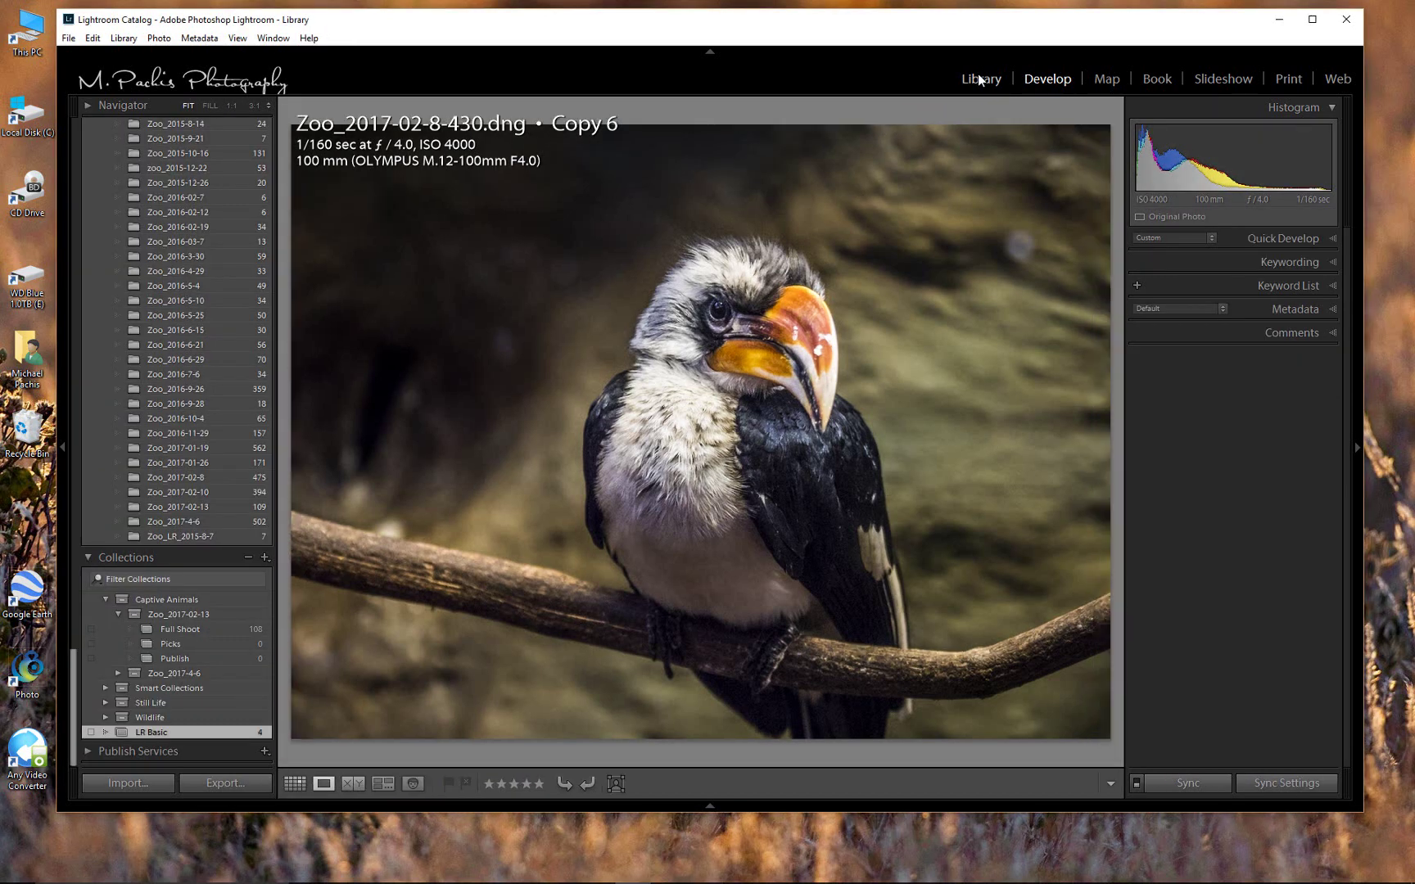
{"action": "left_click", "coordinate": [351, 784]}
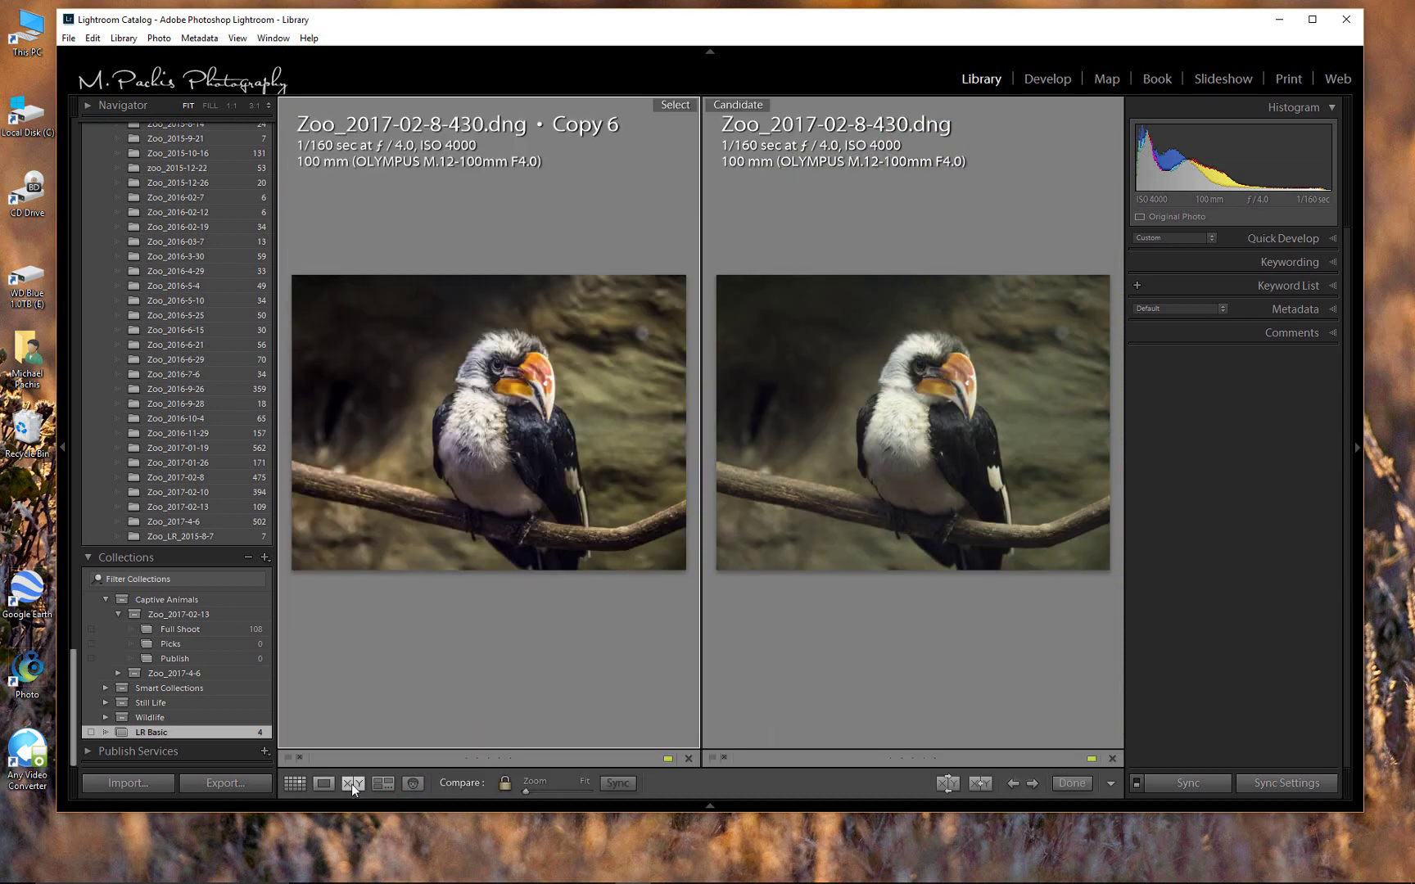
{"action": "key", "text": "Tab"}
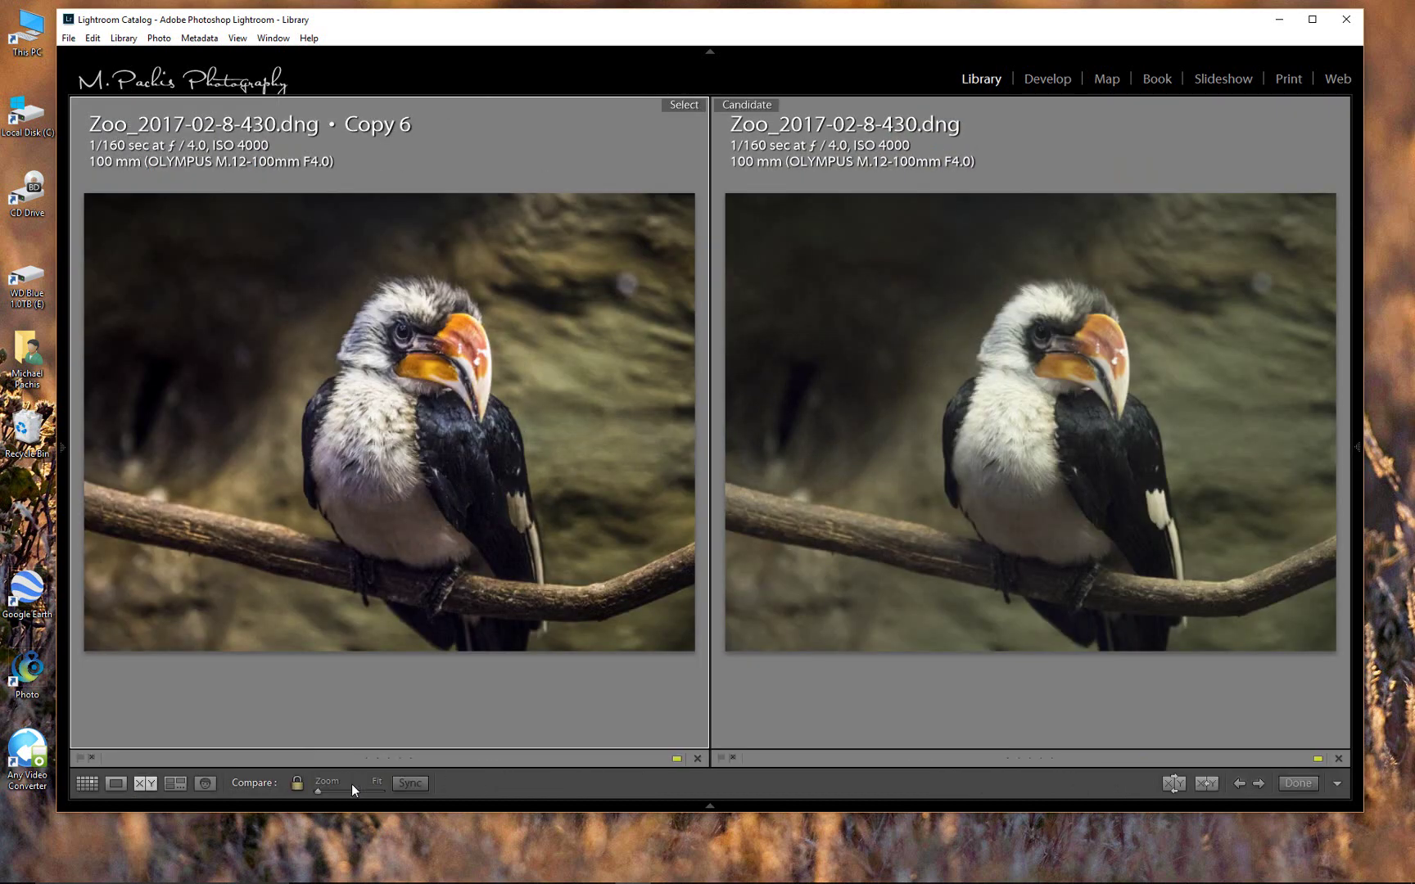
{"action": "left_click", "coordinate": [1207, 786]}
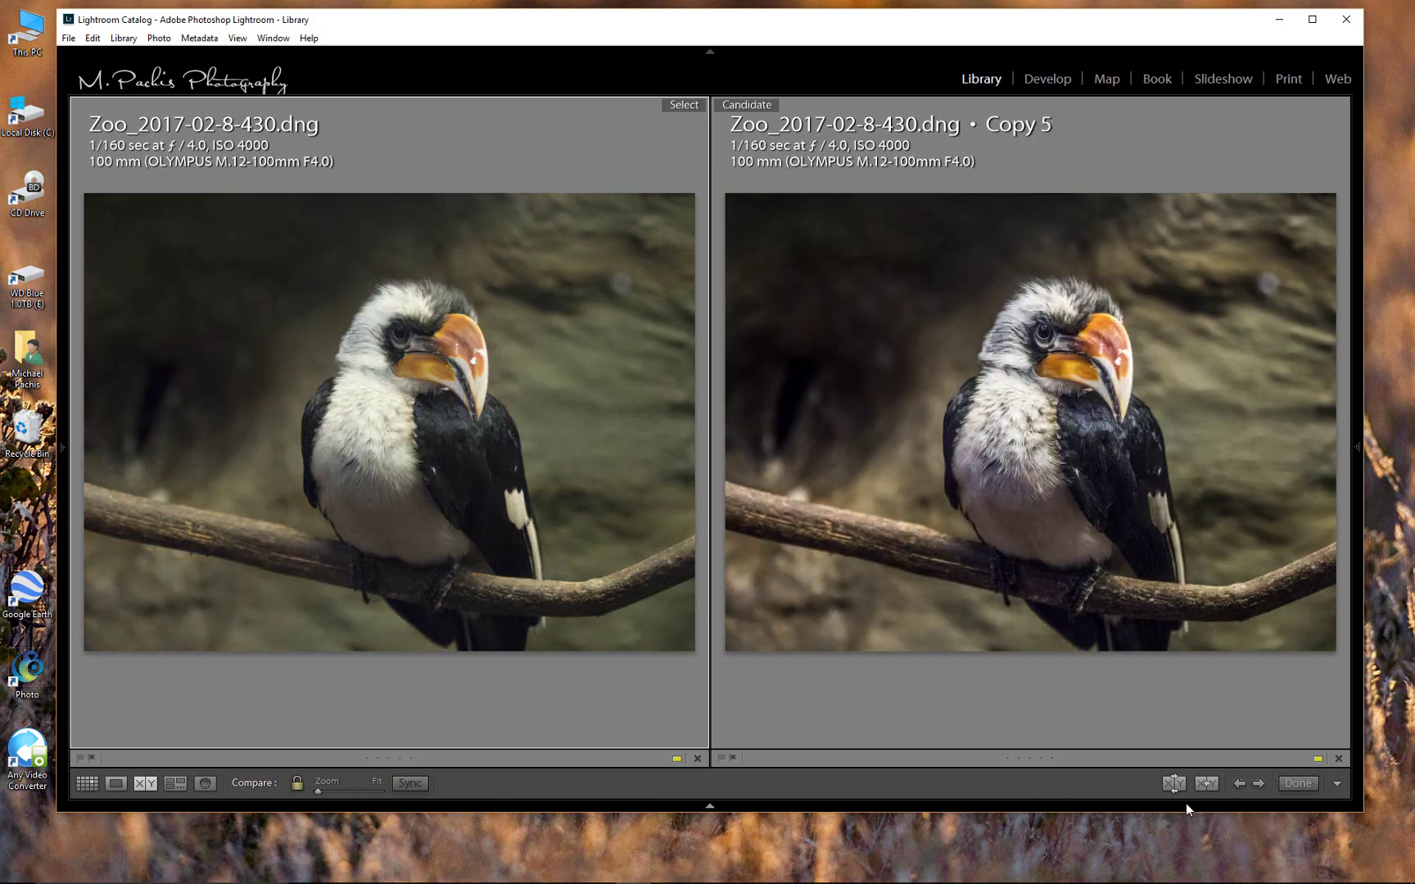